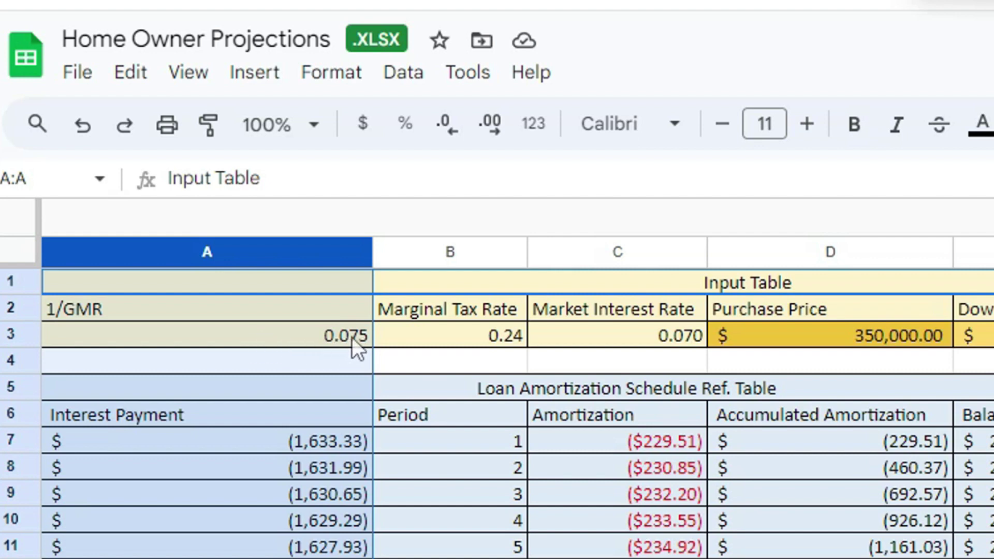
# - Review the Input Table columns one by one, from Marginal Tax Rate and Market Interest Rate through Down Payment to Inflation
pyautogui.click(418, 250)
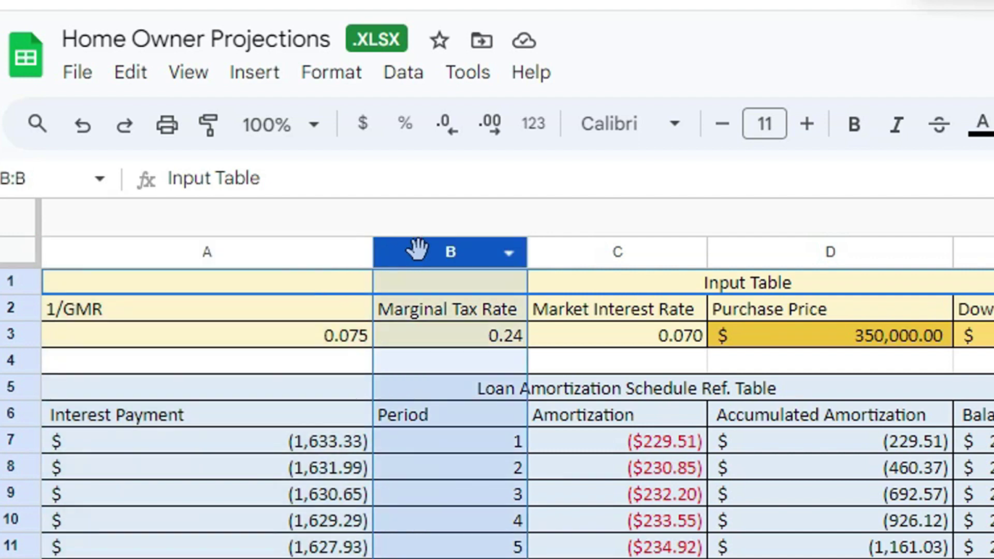
pyautogui.click(607, 251)
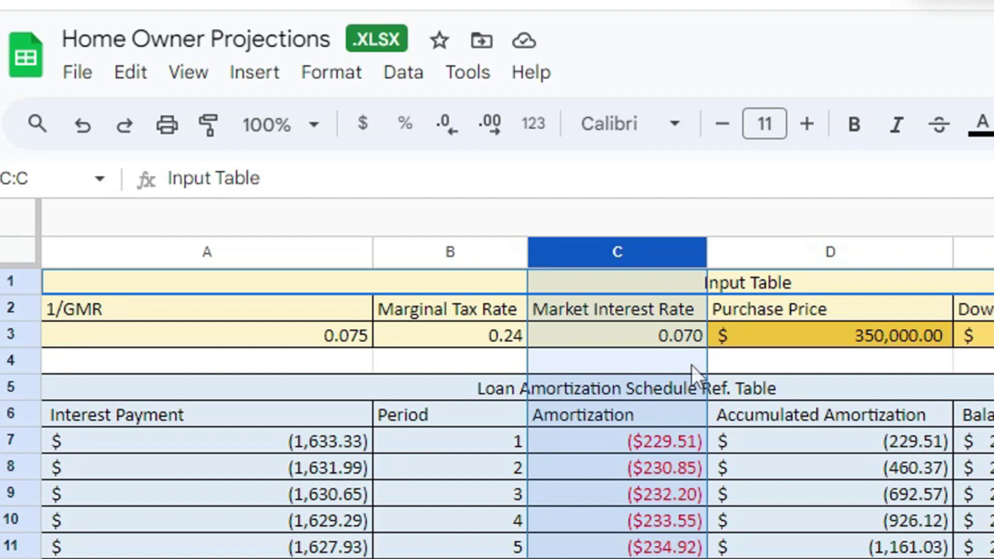
pyautogui.click(781, 252)
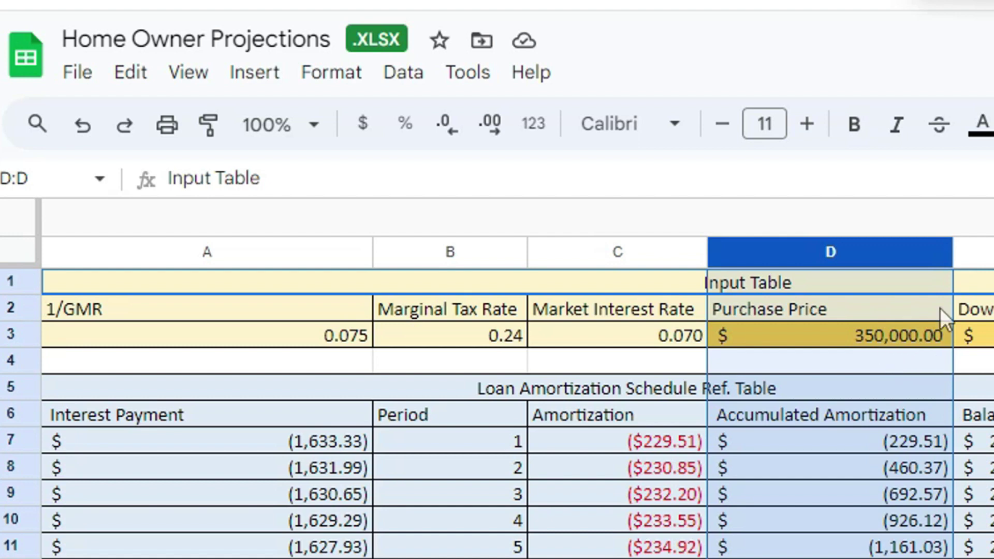
pyautogui.click(987, 253)
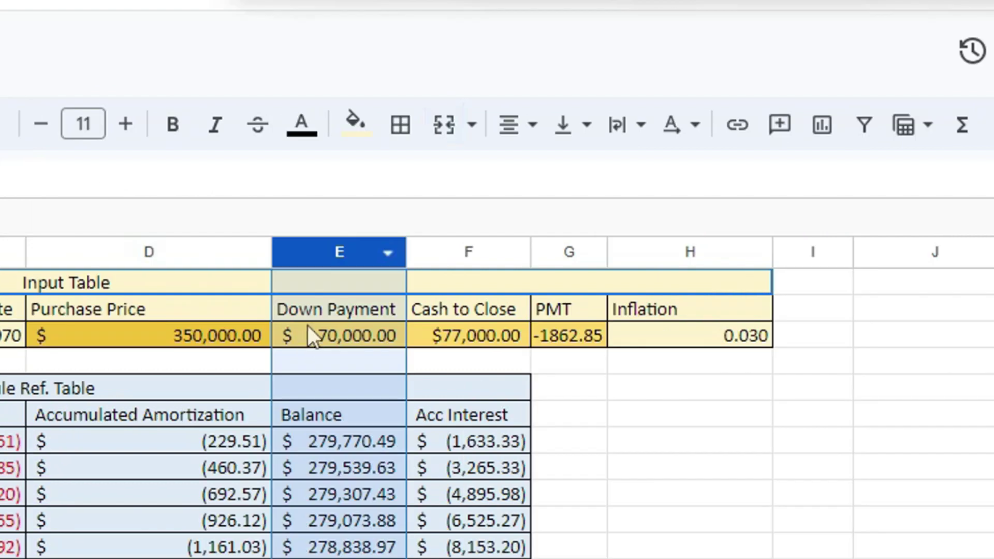
pyautogui.click(450, 253)
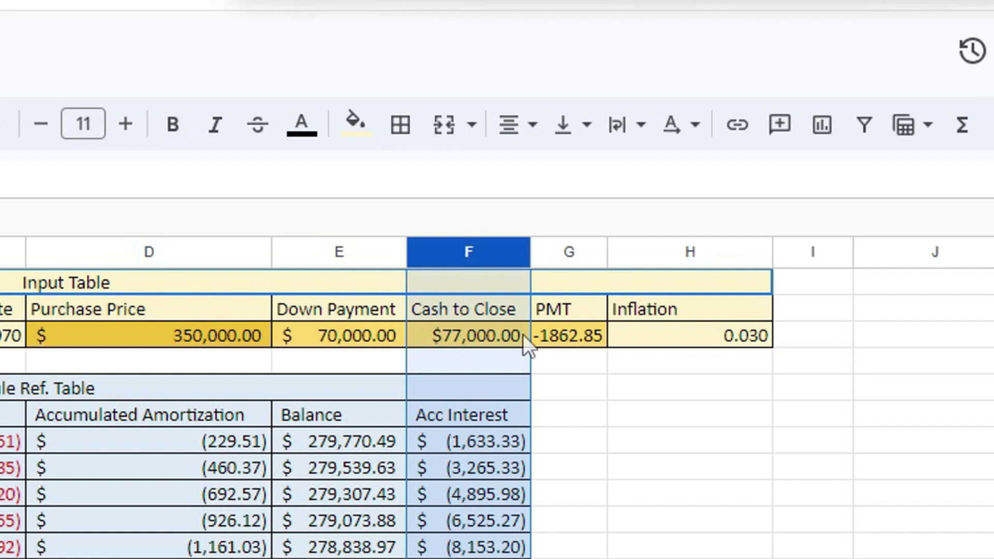
pyautogui.click(554, 250)
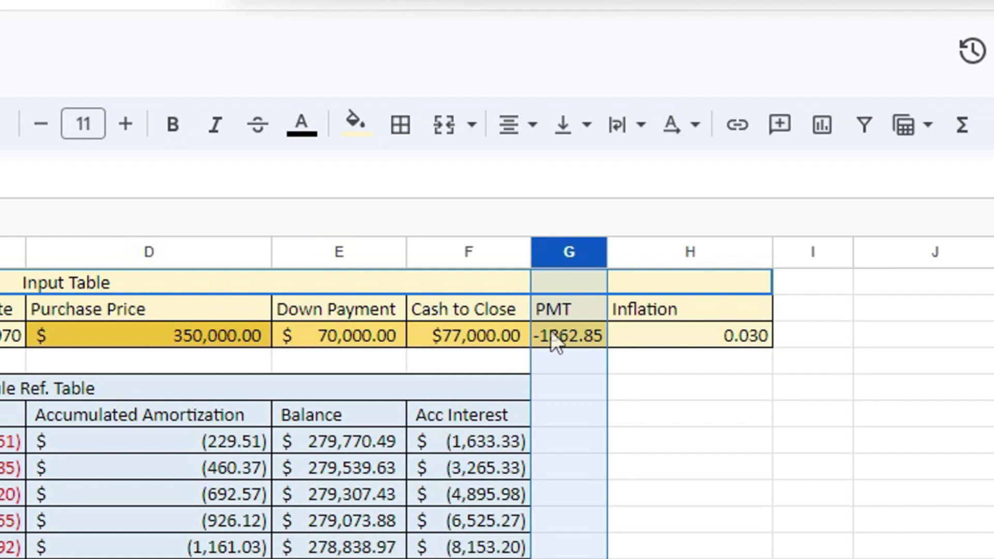
pyautogui.click(653, 253)
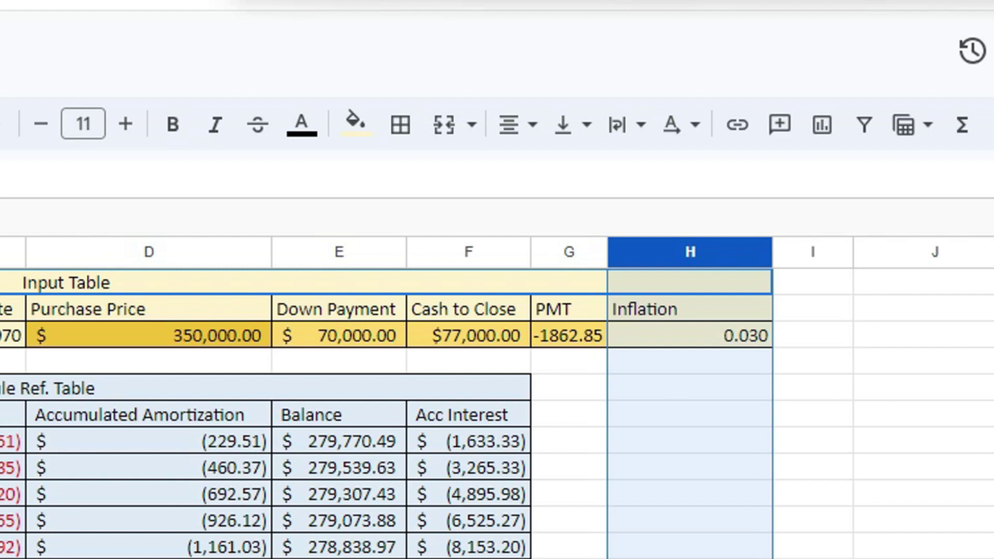
# - Examine the first twelve periods of the Loan Amortization Schedule, focusing on the Amortization and Accumulated Amortization columns
pyautogui.moveTo(11, 389); pyautogui.dragTo(10, 555)
pyautogui.scroll(-2, 534, 443)
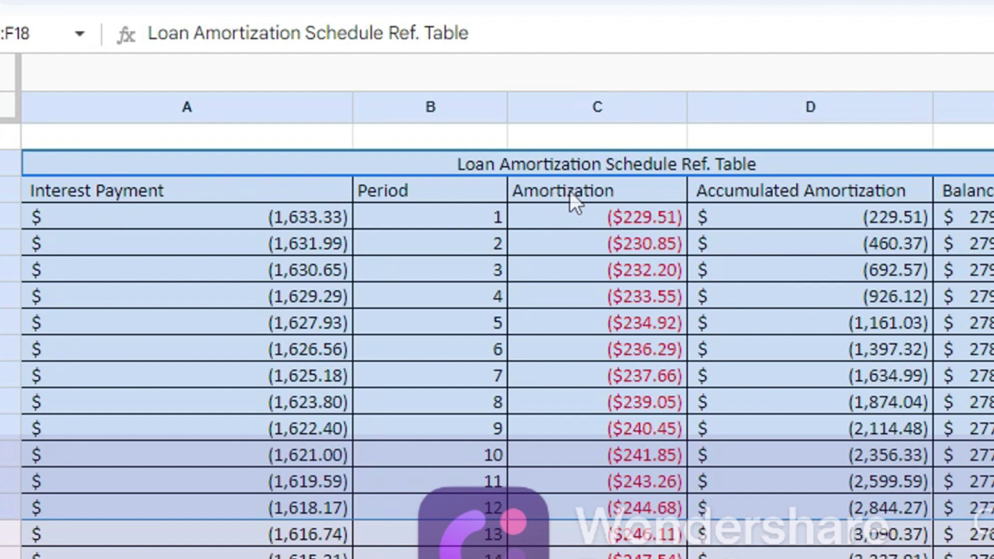
pyautogui.moveTo(570, 191); pyautogui.dragTo(558, 509)
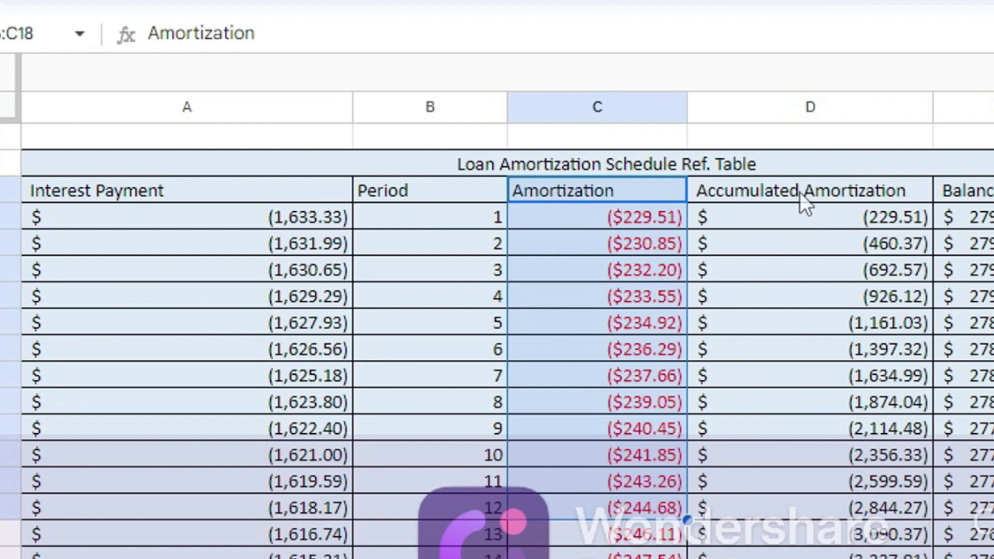
pyautogui.moveTo(801, 192); pyautogui.dragTo(791, 498)
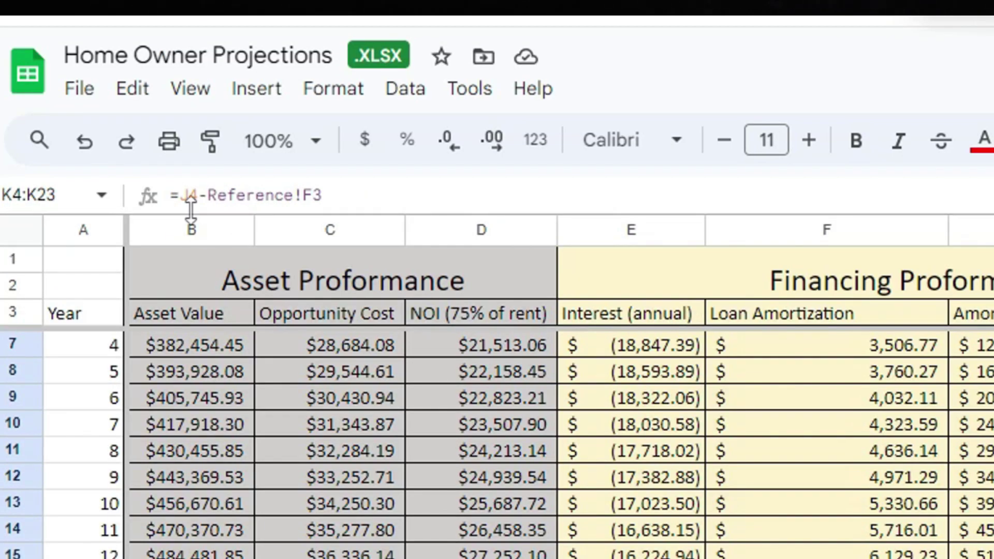
# - Examine the year 1 Asset Value formula, the Opportunity Cost column and the year 1 NOI in the asset performance table
pyautogui.scroll(1, 186, 510)
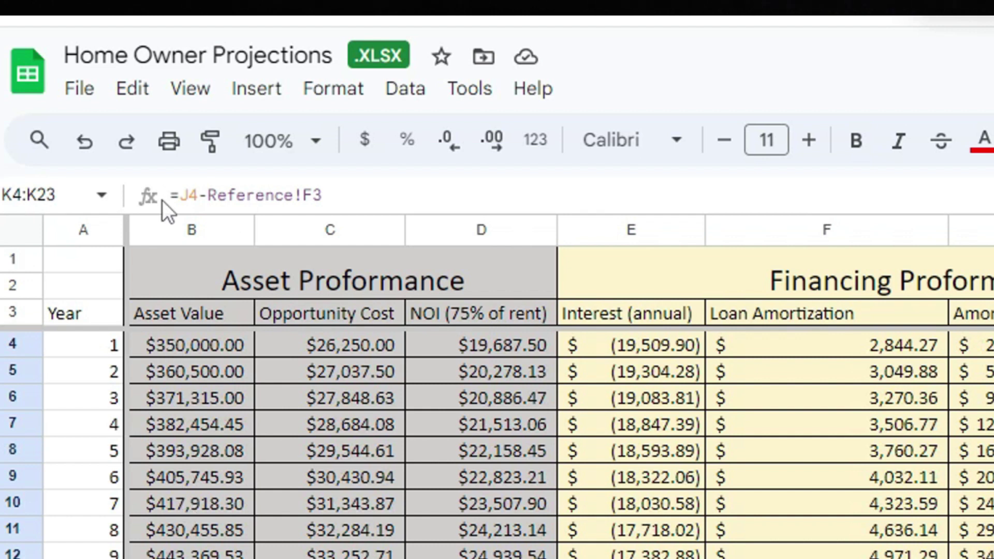
pyautogui.click(163, 226)
pyautogui.click(165, 340)
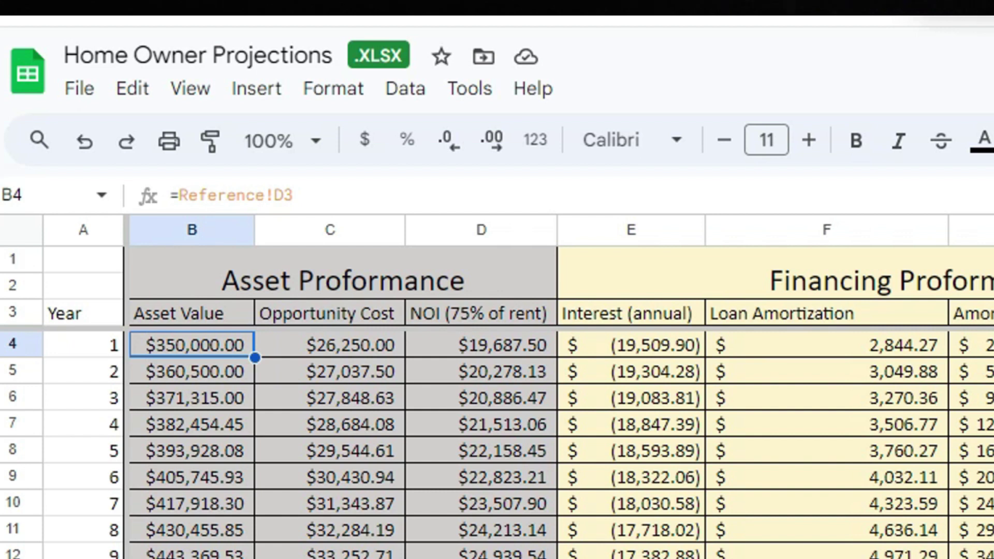
pyautogui.click(320, 231)
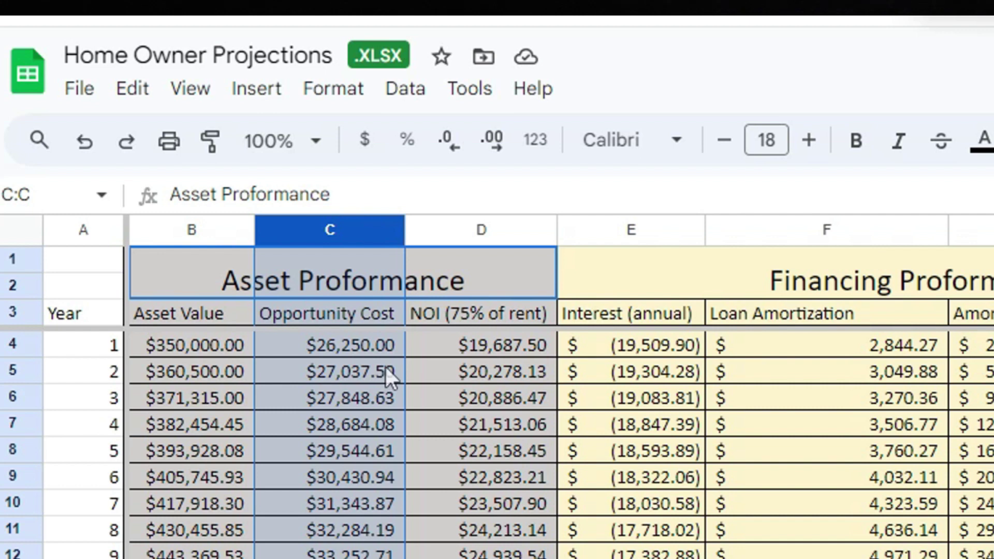
pyautogui.click(477, 350)
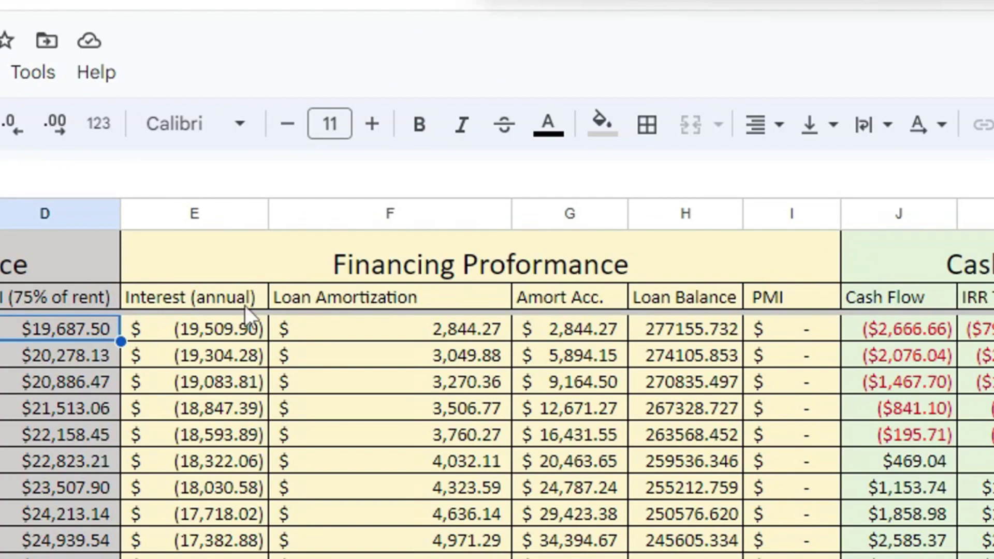
# - Review the annual Interest and Loan Amortization columns, plus the Cash Flow and IRR Table columns of the projections
pyautogui.click(180, 216)
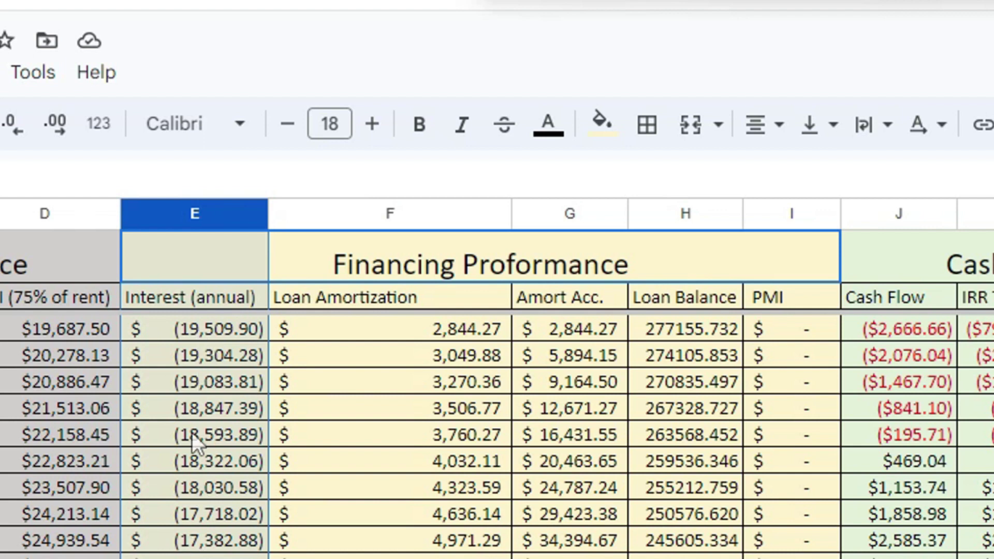
pyautogui.click(341, 216)
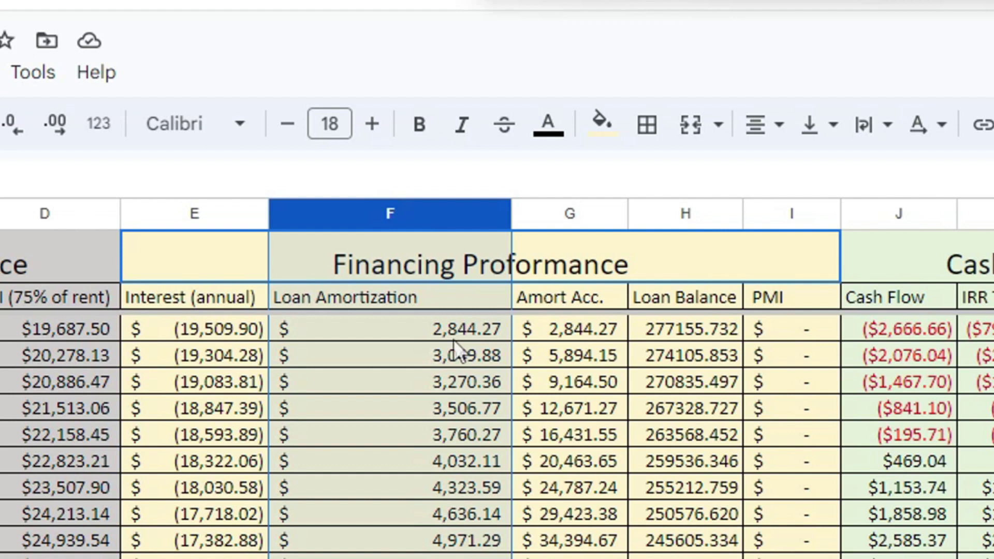
pyautogui.click(903, 336)
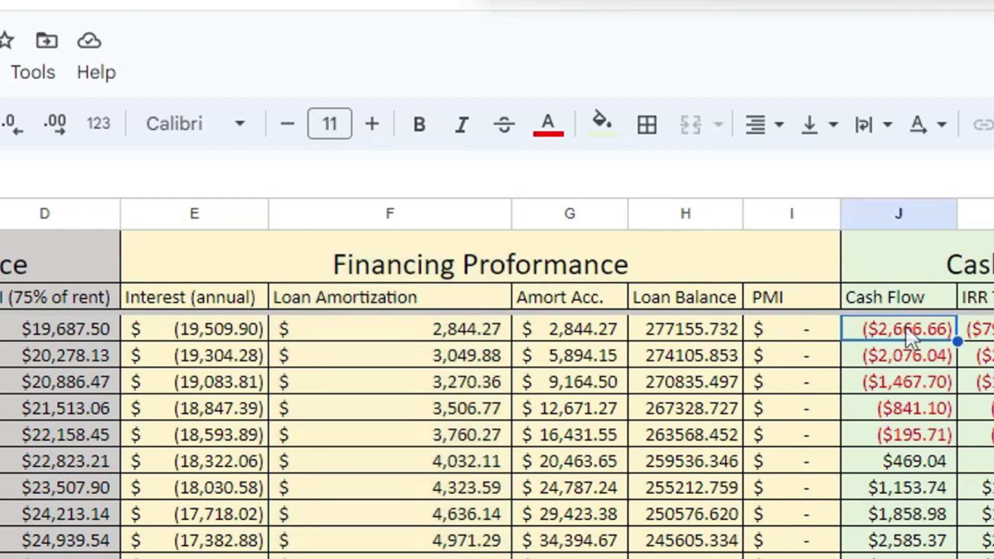
pyautogui.click(905, 216)
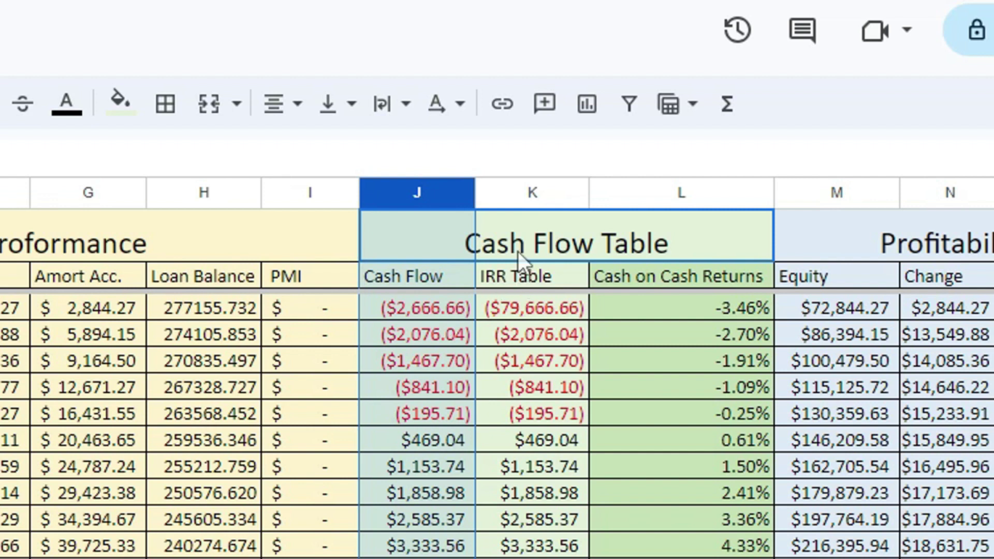
pyautogui.click(502, 191)
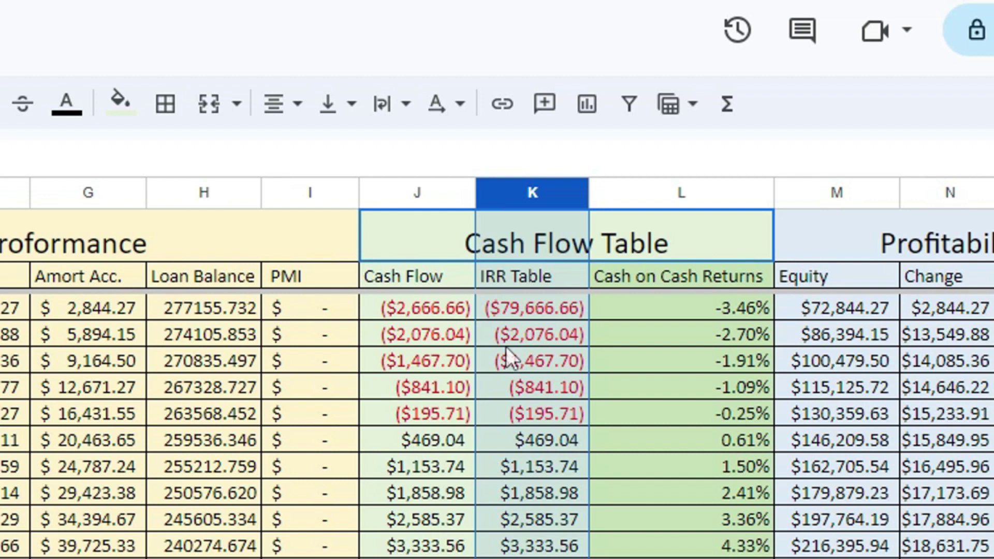
# - Inspect the year 6 row, checking its annual interest, loan amortization, accumulated amortization and cash flow
pyautogui.click(414, 439)
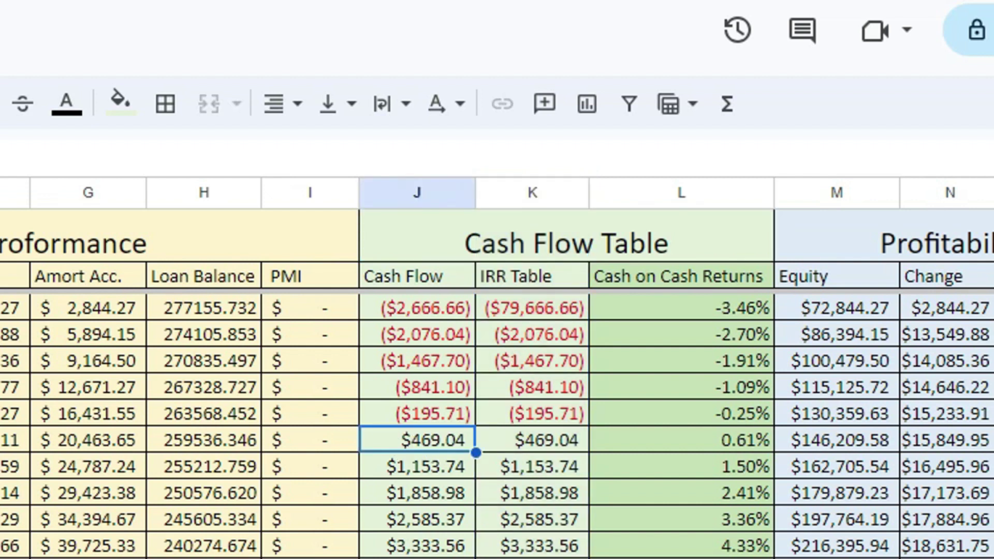
pyautogui.hotkey('shift', 'space')
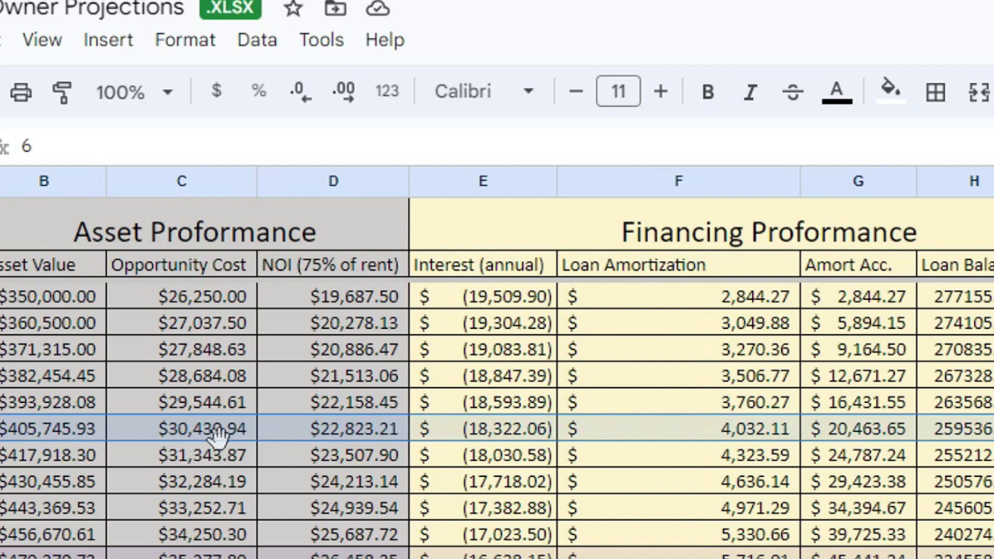
pyautogui.click(483, 433)
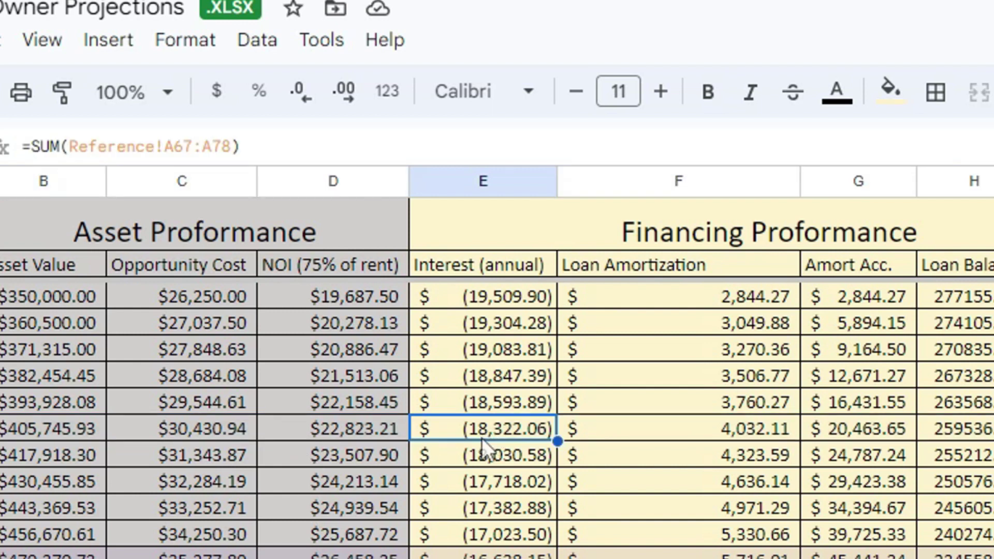
pyautogui.click(692, 430)
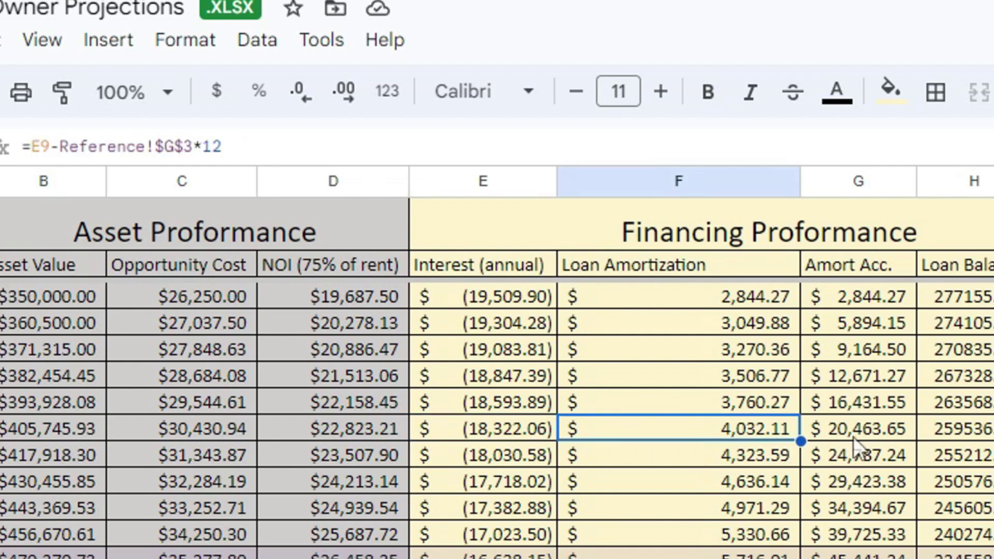
pyautogui.click(854, 437)
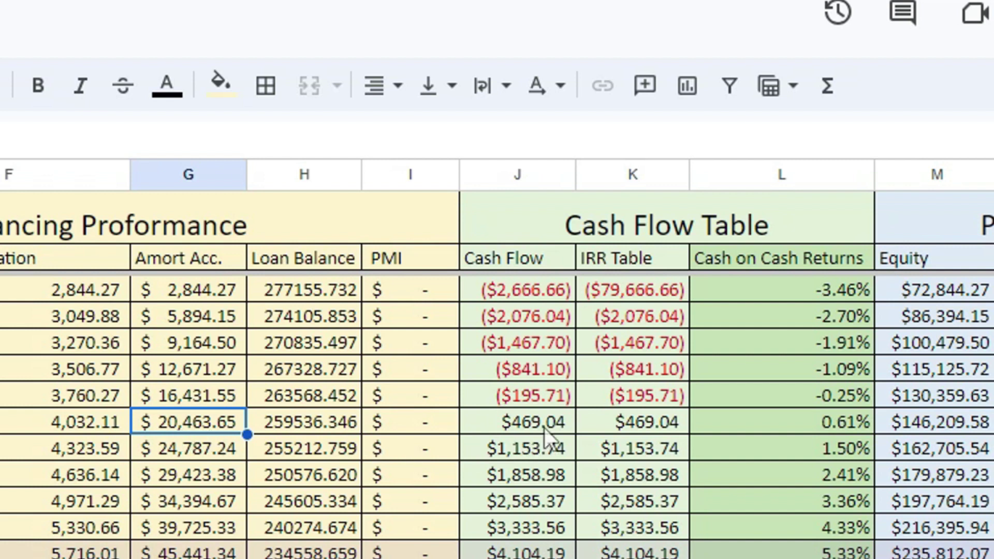
pyautogui.click(526, 420)
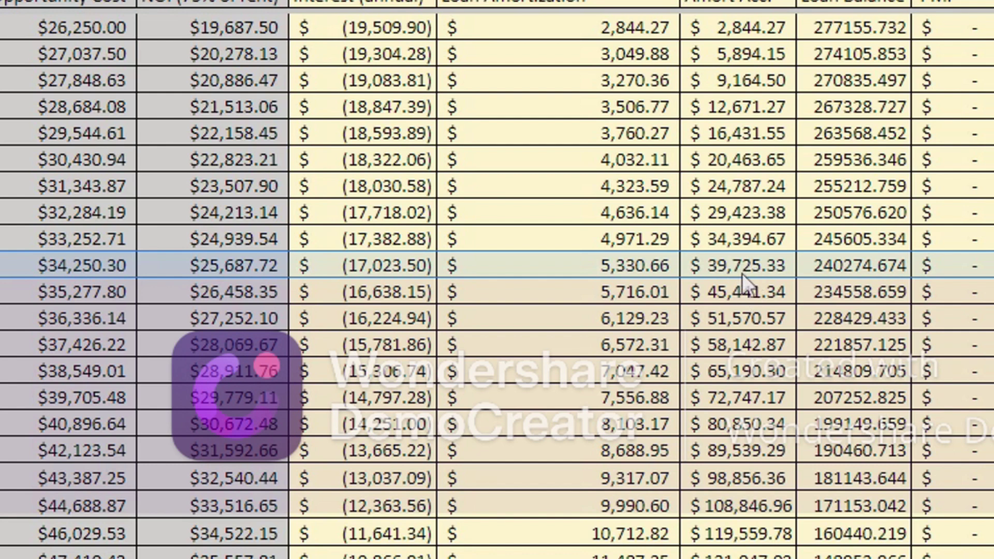
# - Inspect the year 20 row, checking its cash flow and cash on cash return
pyautogui.scroll(-2, 742, 273)
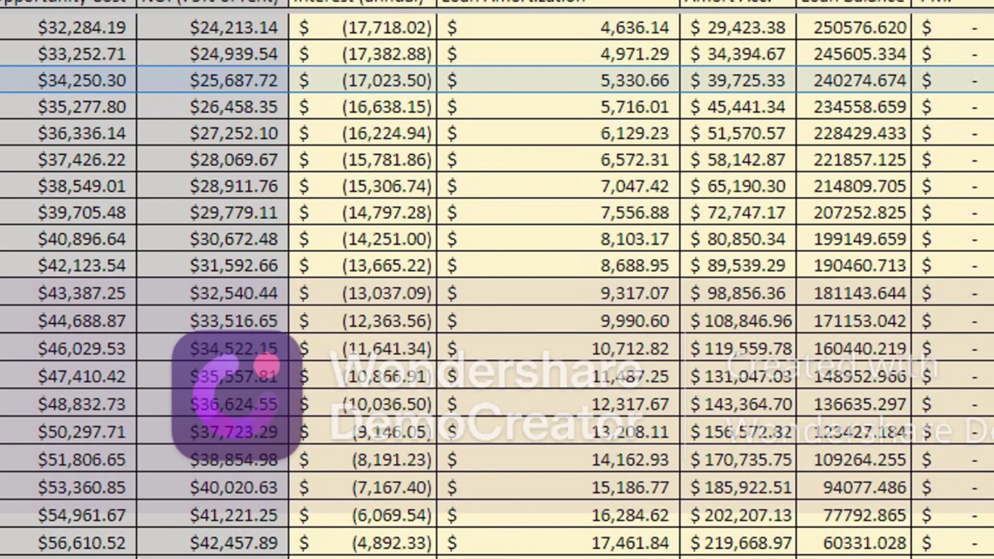
pyautogui.click(2, 347)
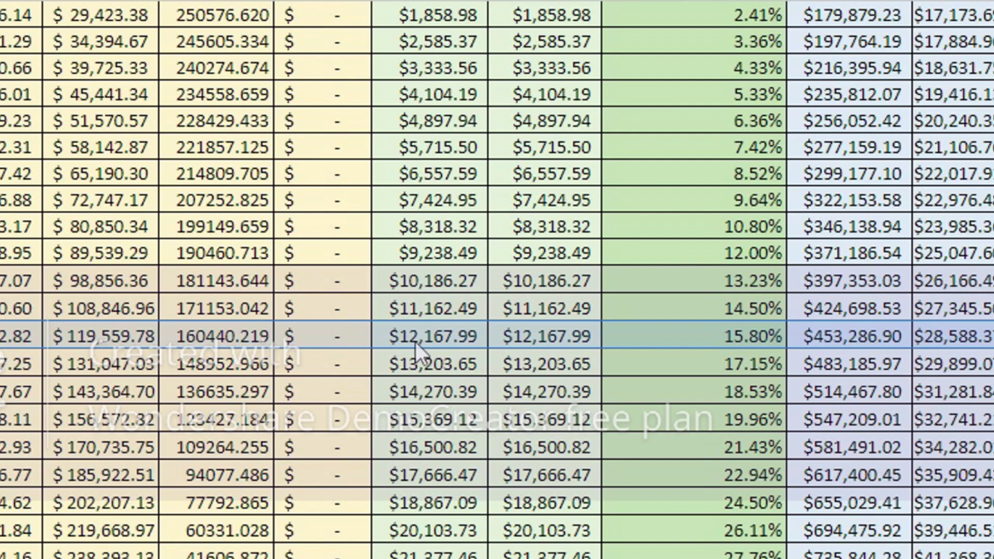
pyautogui.click(417, 336)
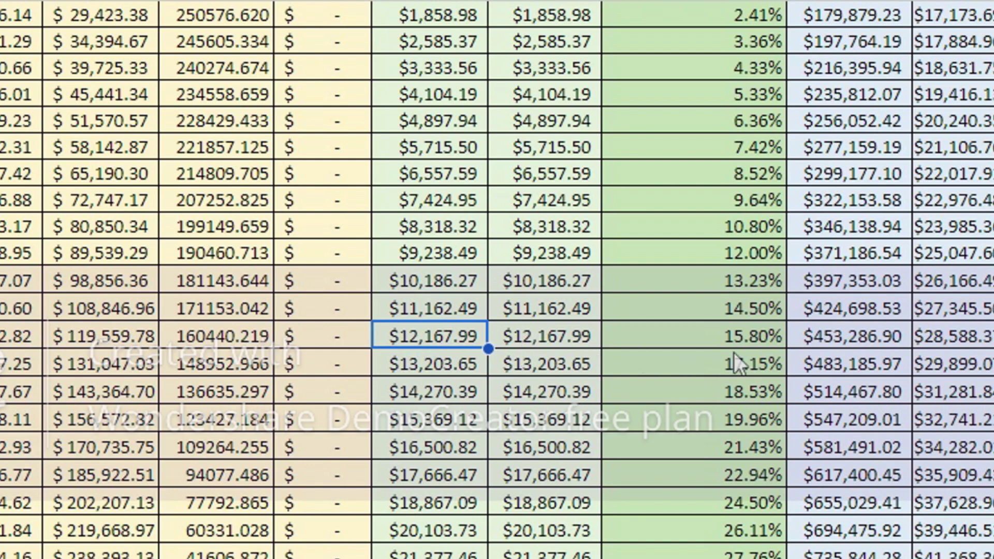
pyautogui.click(741, 337)
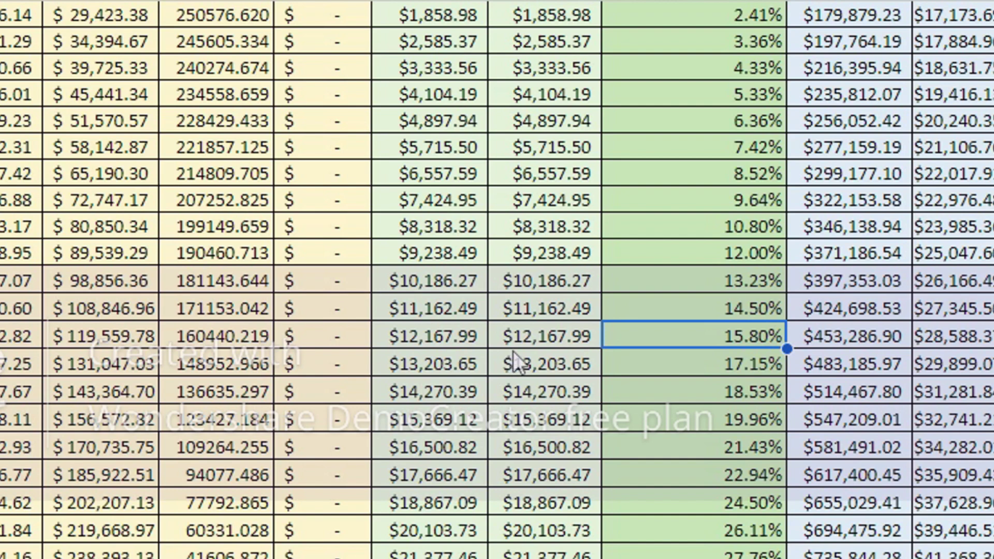
# - Examine the long-term projection rows for year 30 and for year 40, the last year in the table
pyautogui.scroll(-3, 513, 351)
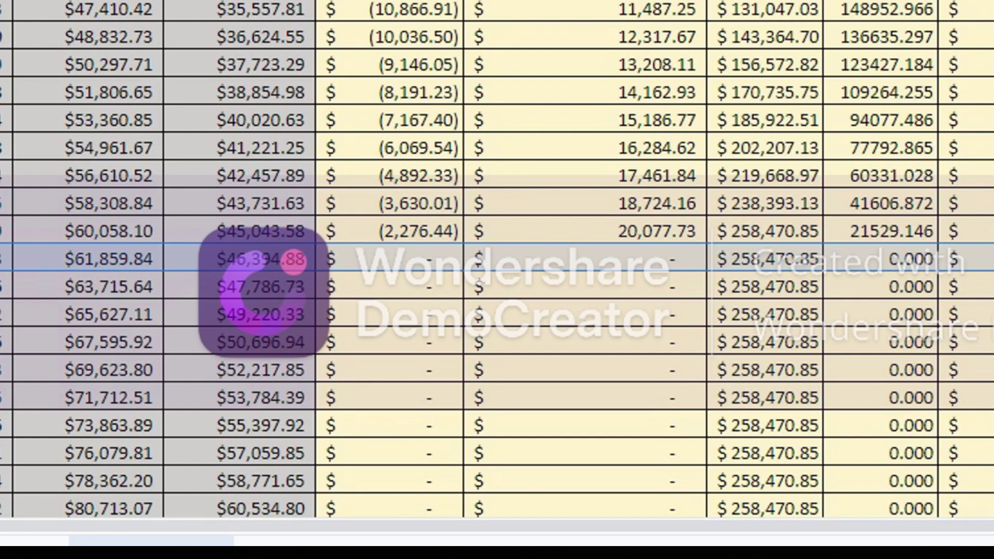
pyautogui.scroll(-1, 497, 259)
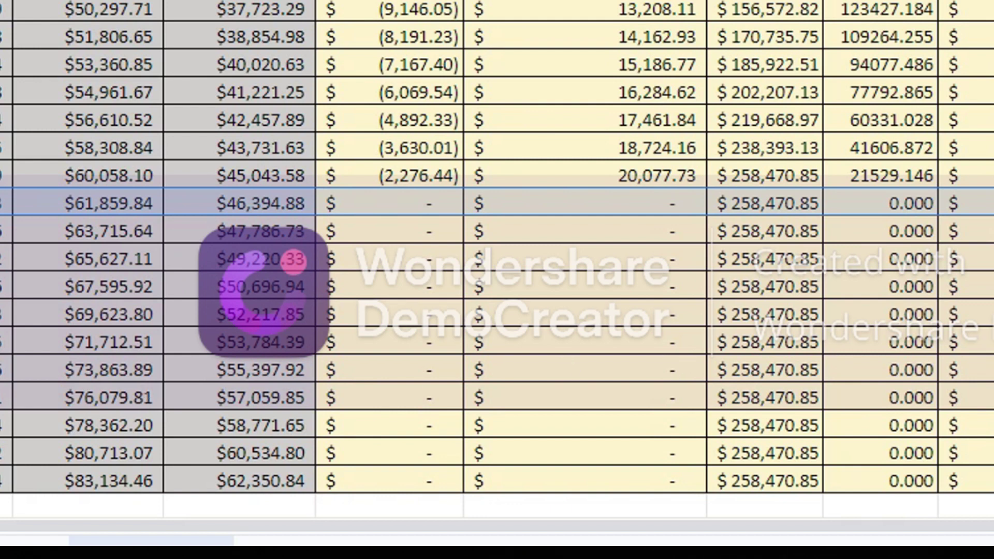
pyautogui.click(2, 481)
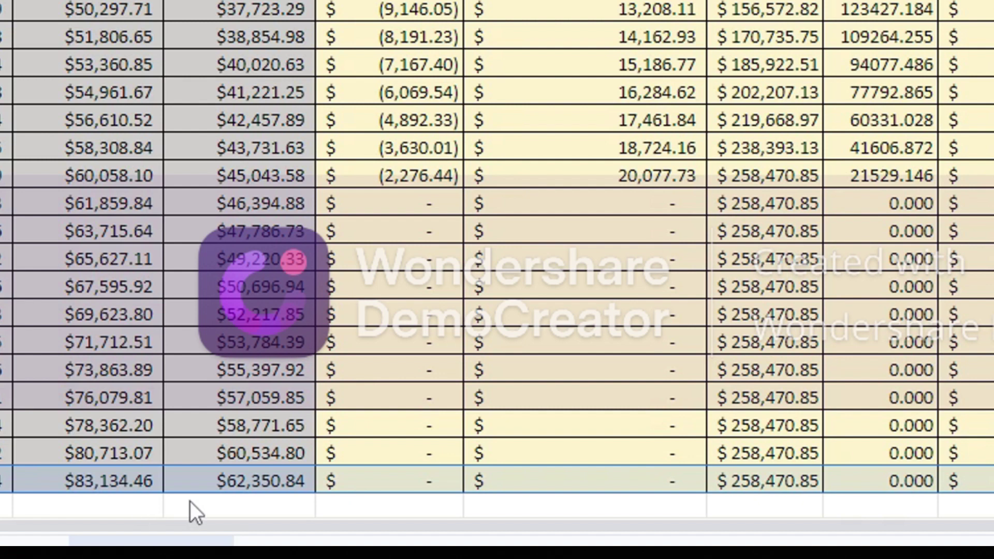
pyautogui.click(2, 481)
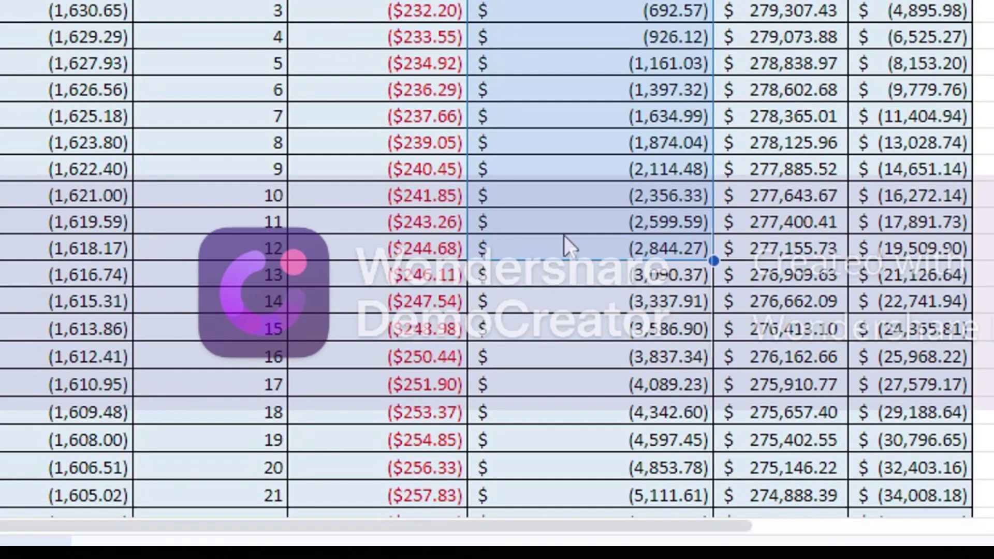
# - Set the Inflation value in the Input Table to 0.07
pyautogui.click(804, 274)
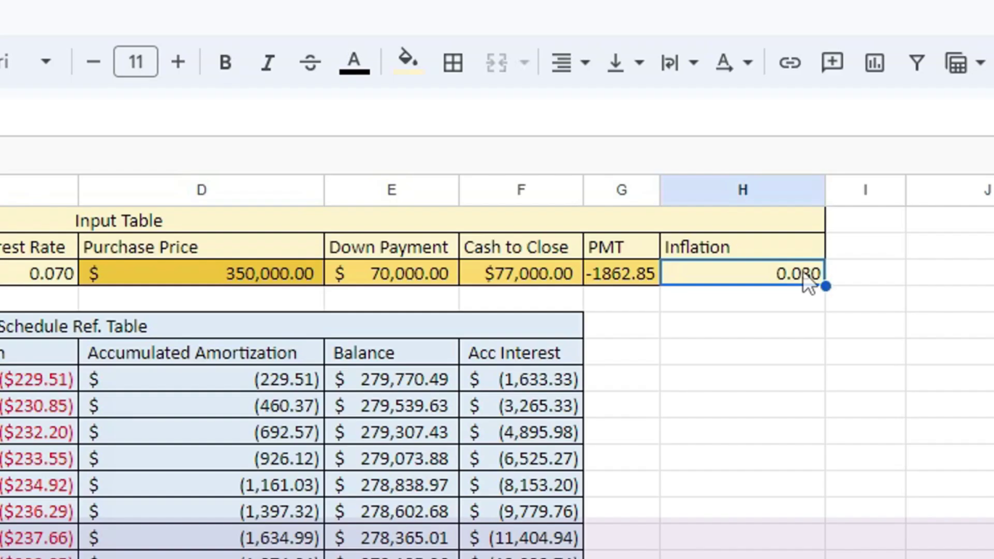
pyautogui.doubleClick(804, 275)
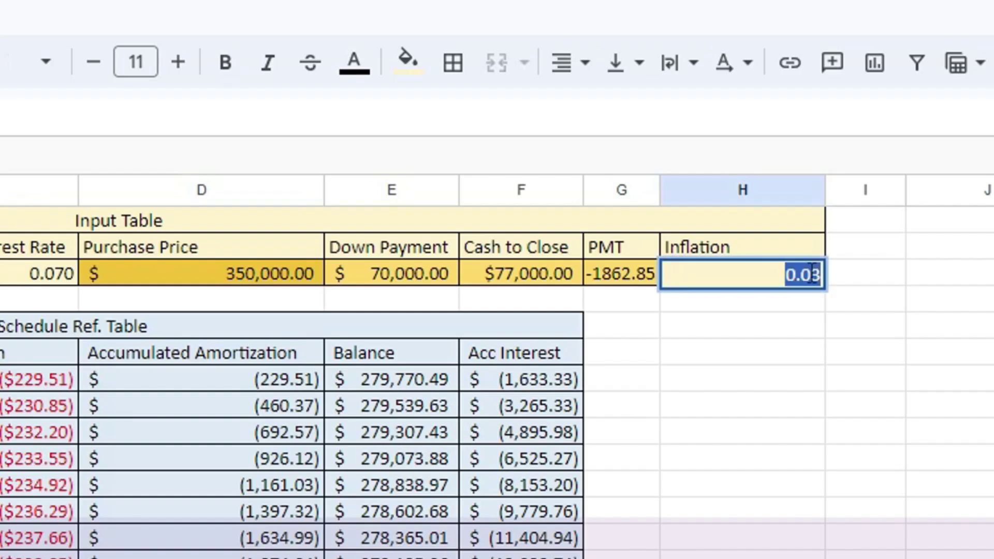
pyautogui.click(814, 275)
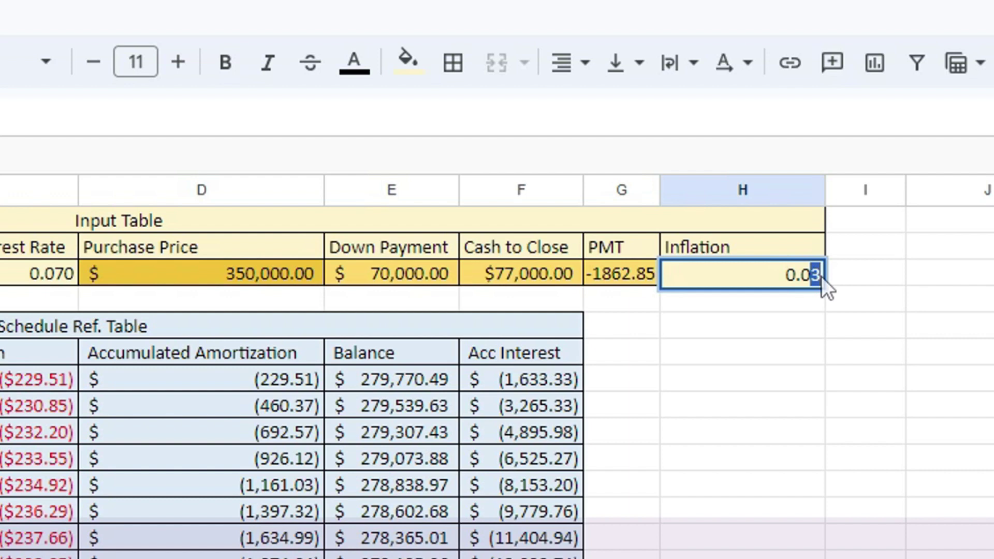
pyautogui.click(849, 380)
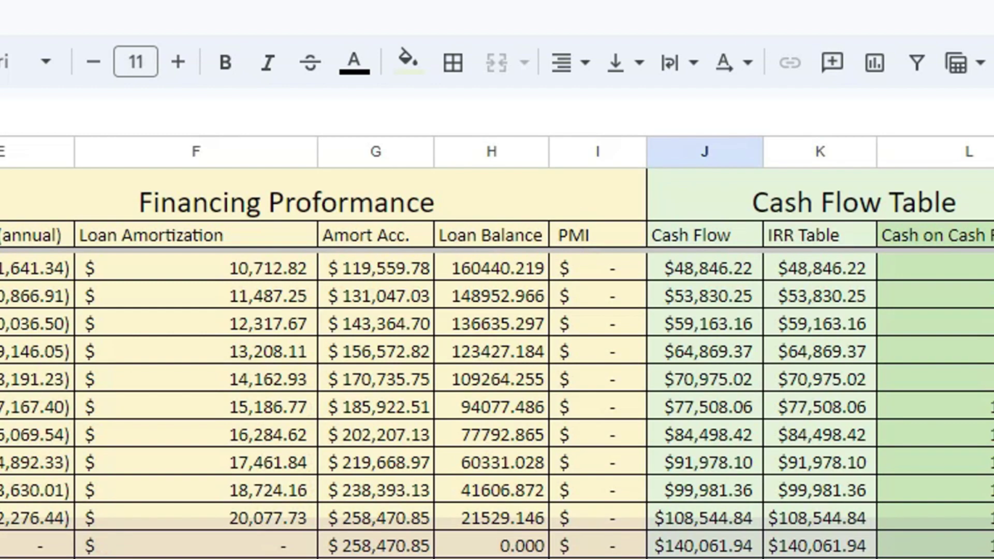
# - Inspect the Cash Flow and IRR Table values for the first three years of the projections
pyautogui.scroll(7, 497, 404)
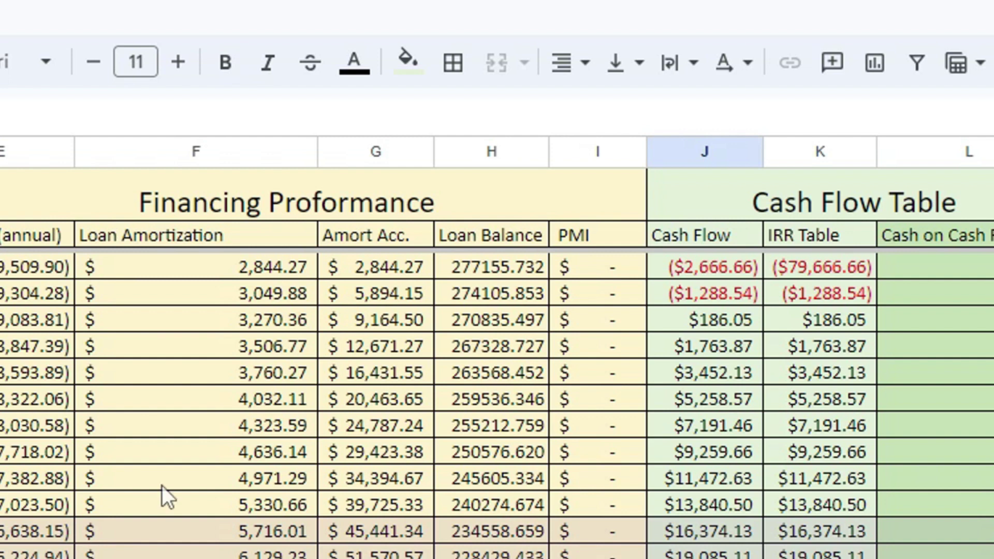
pyautogui.click(807, 294)
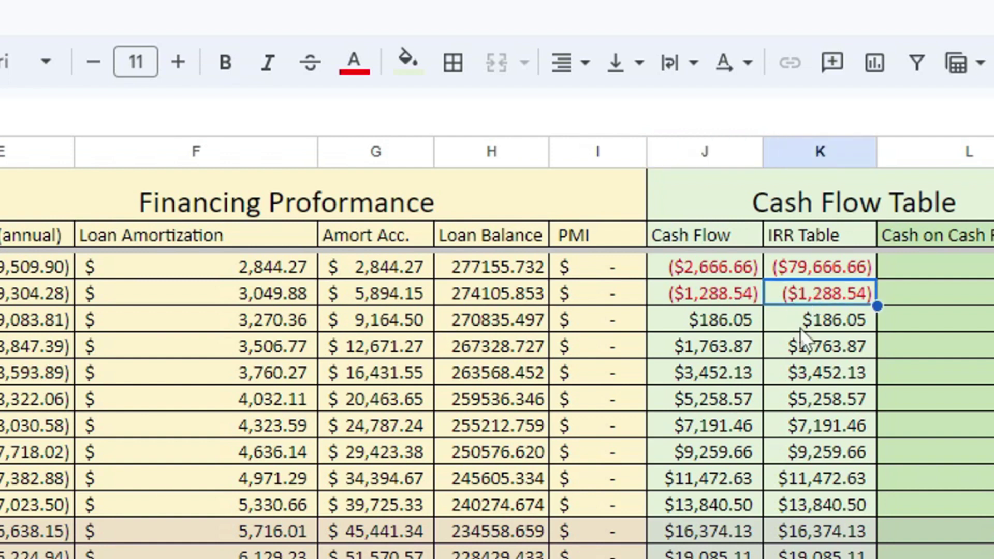
pyautogui.click(687, 318)
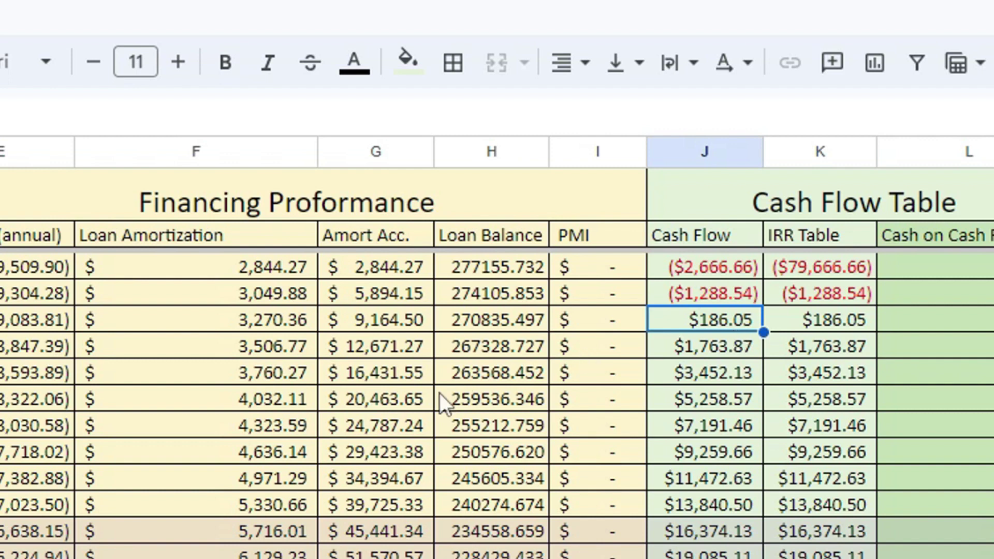
# - Examine the year 10 and year 20 projection rows, including asset value, opportunity cost and NOI
pyautogui.click(1, 505)
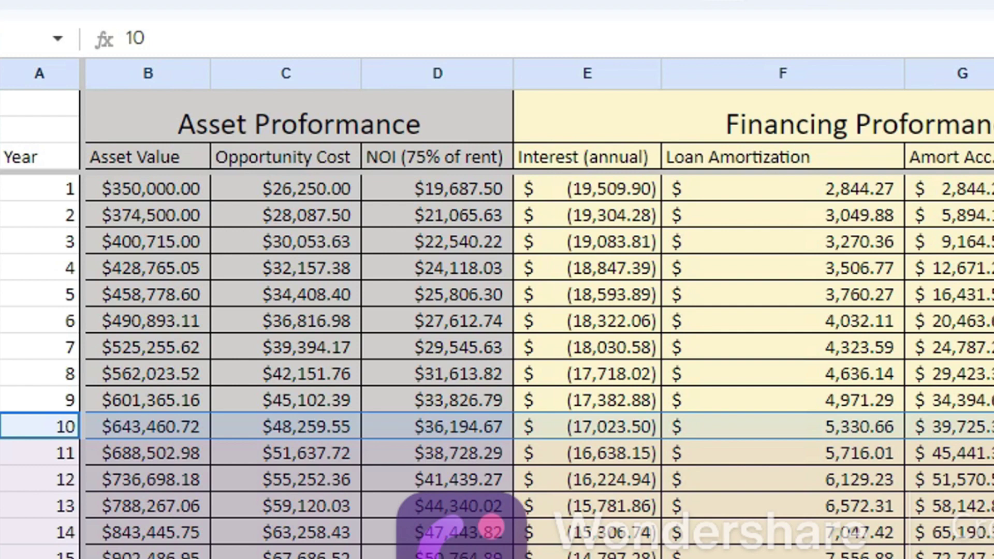
pyautogui.scroll(-2, 497, 362)
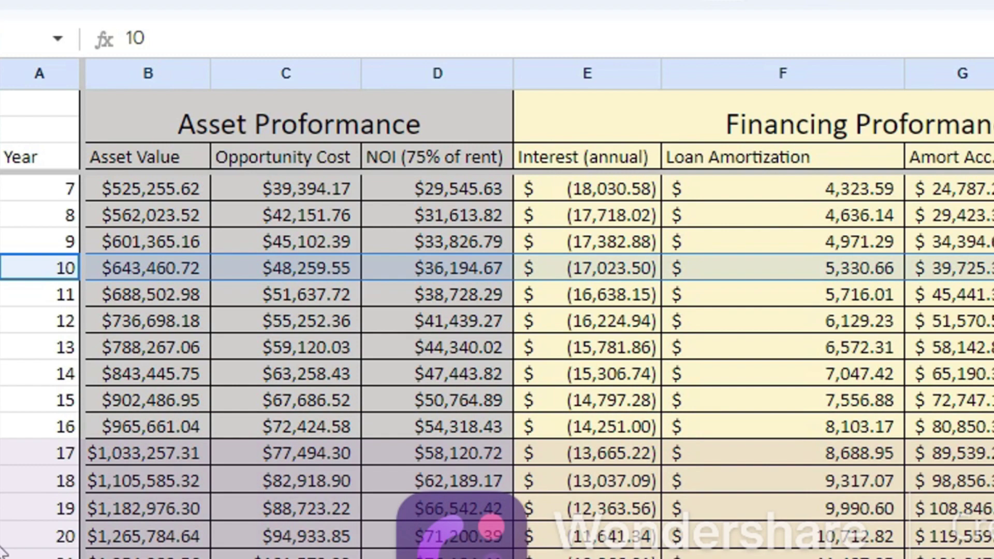
pyautogui.click(40, 536)
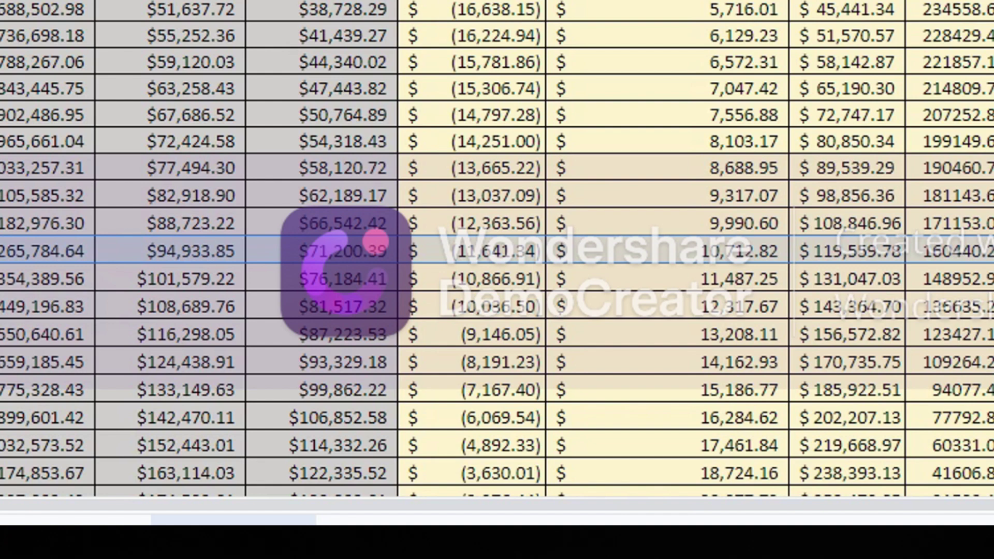
# - Examine the long-term projection rows for year 30 and year 40 under the 7% inflation assumption
pyautogui.scroll(-3, 938, 336)
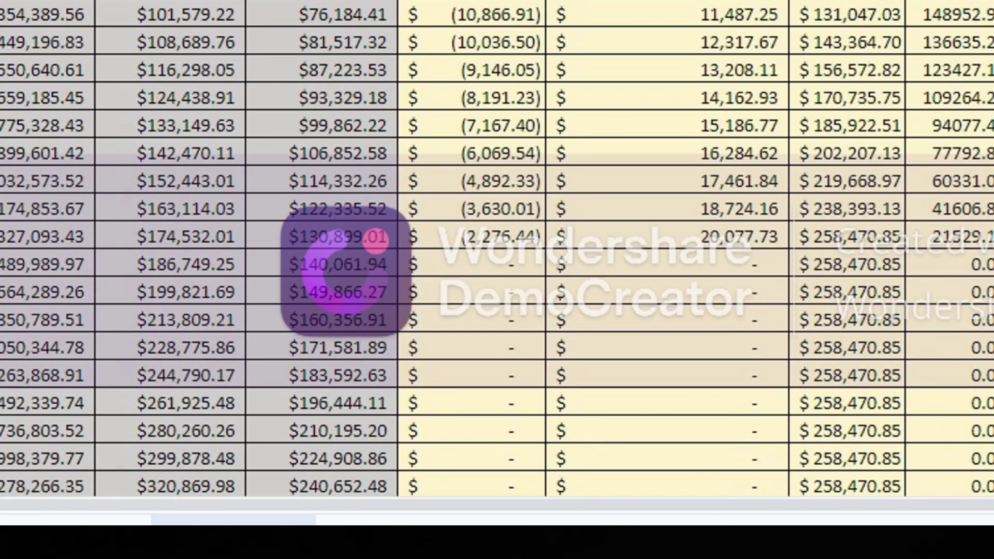
pyautogui.click(1, 264)
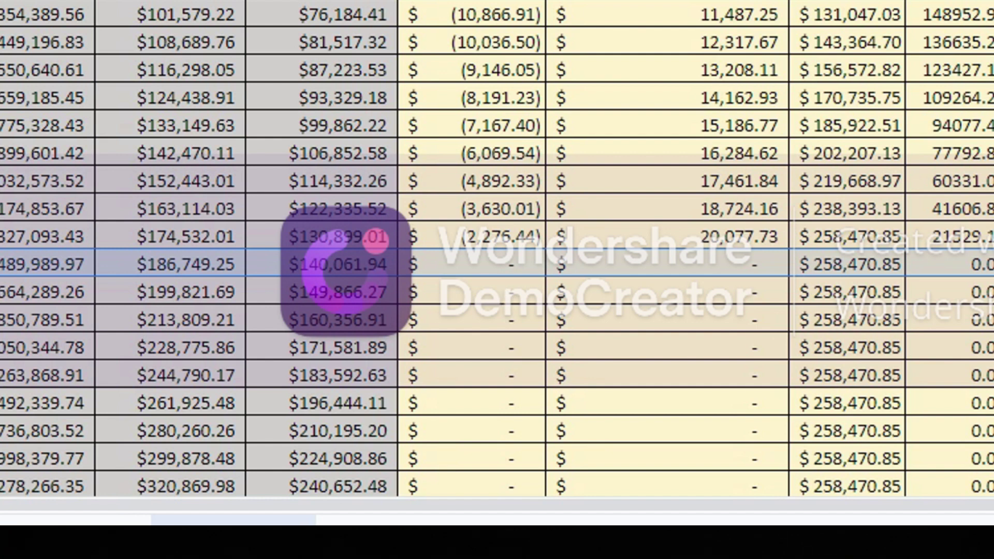
pyautogui.scroll(-2, 70, 421)
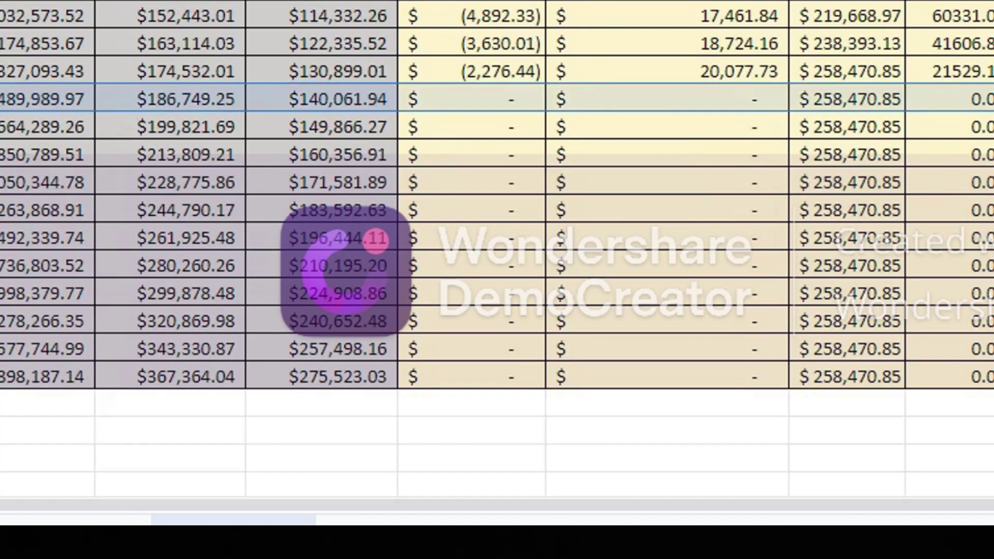
pyautogui.click(3, 377)
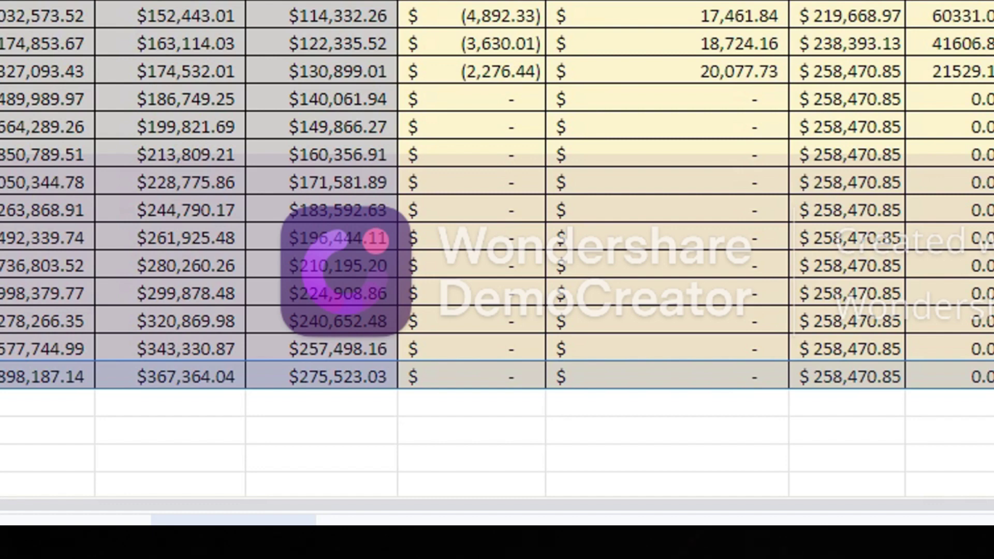
# - Change the Inflation value in the Input Table to 0.043
pyautogui.scroll(7, 497, 248)
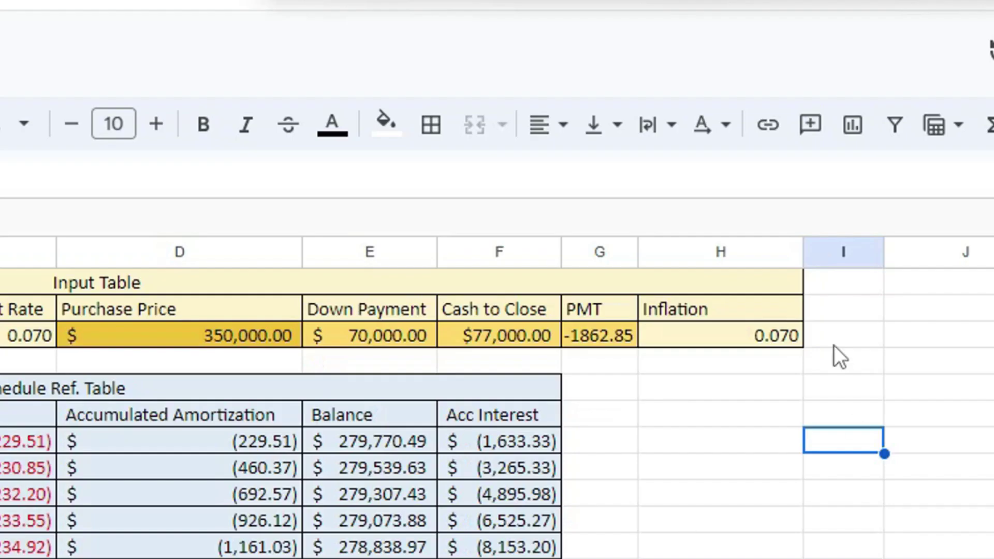
pyautogui.doubleClick(783, 339)
pyautogui.moveTo(789, 336); pyautogui.dragTo(807, 335)
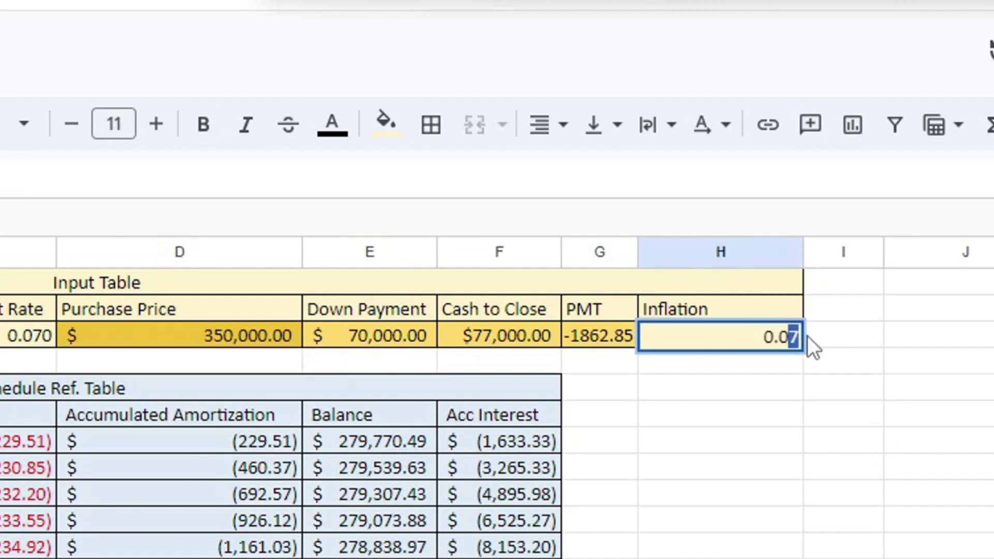
pyautogui.write('4.3')
pyautogui.press('BackSpace')
pyautogui.press('BackSpace')
pyautogui.write('3')
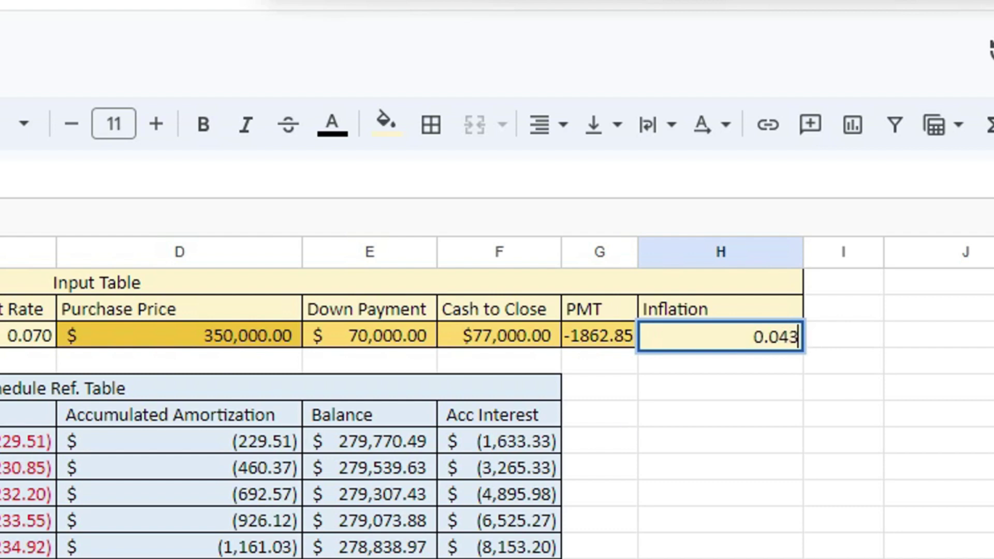
pyautogui.press('Return')
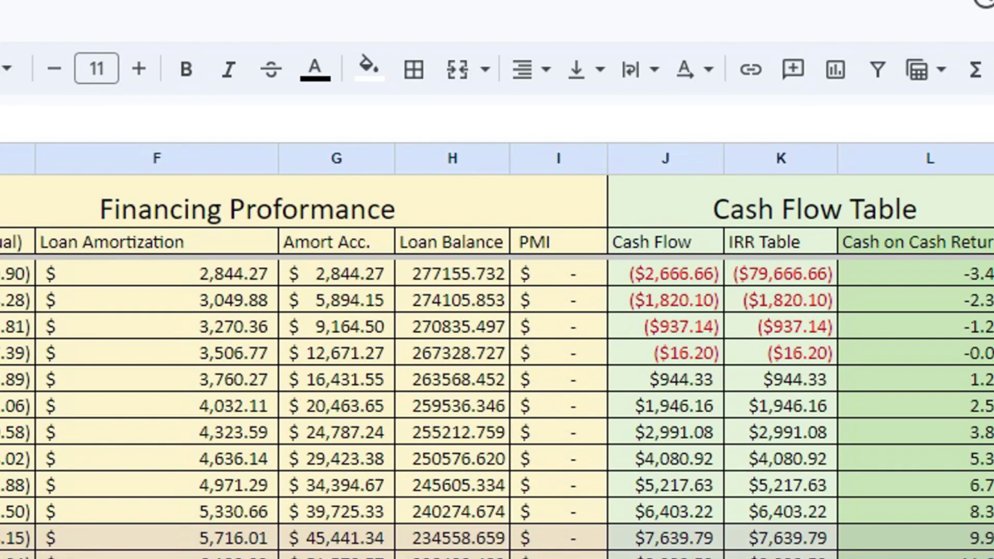
# - Check the year 10 and year 20 cash flow in the projections under the 4.3% inflation assumption
pyautogui.click(1, 512)
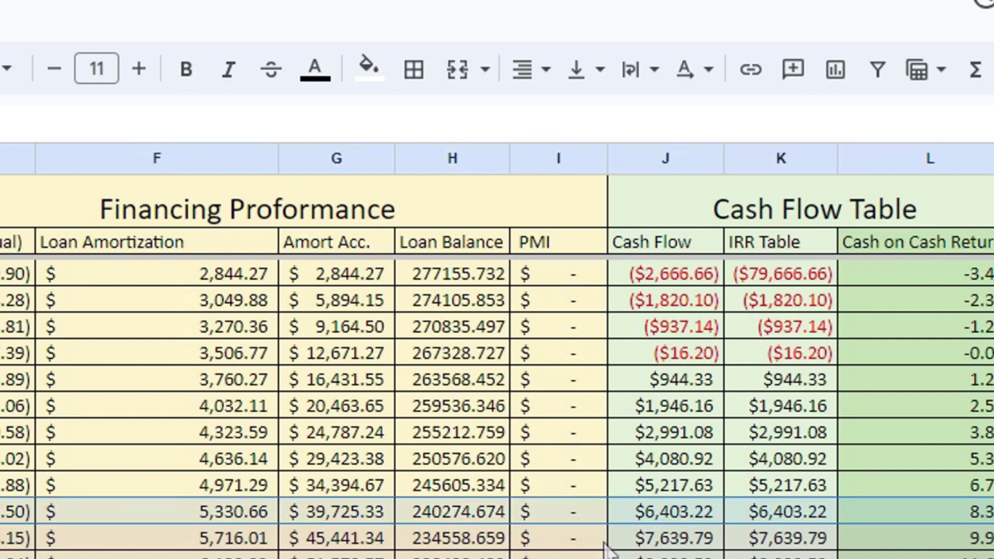
pyautogui.click(667, 515)
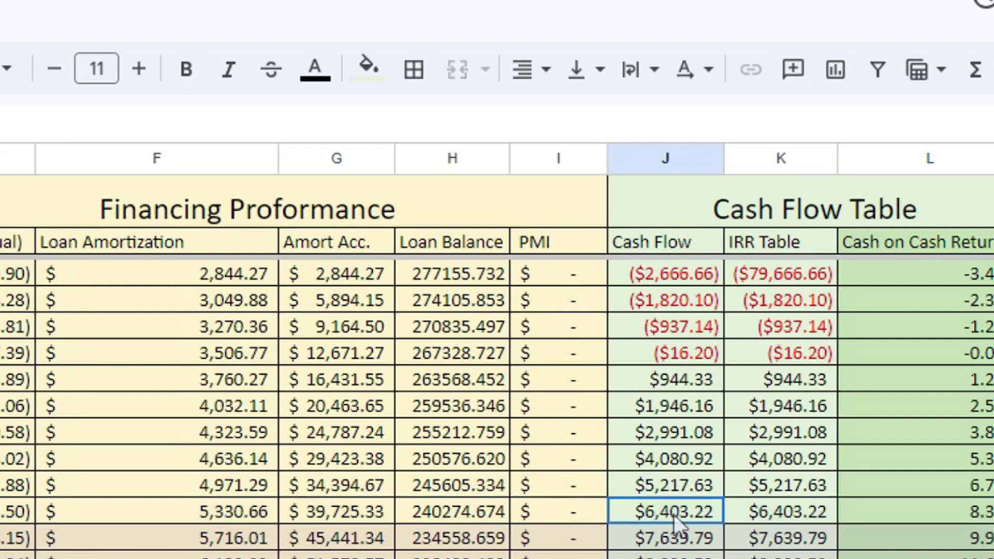
pyautogui.scroll(-1, 673, 538)
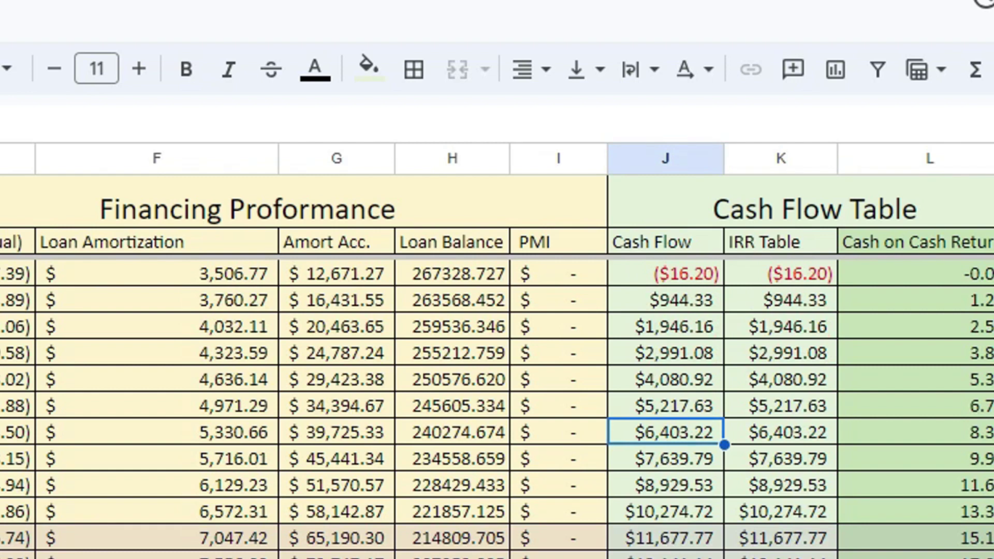
pyautogui.hotkey('ctrl', 'a')
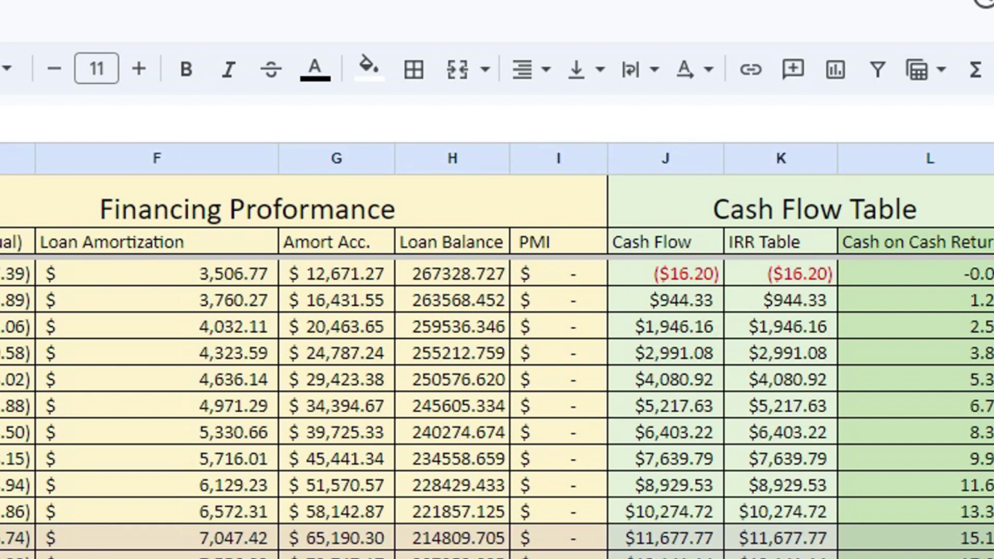
pyautogui.click(397, 179)
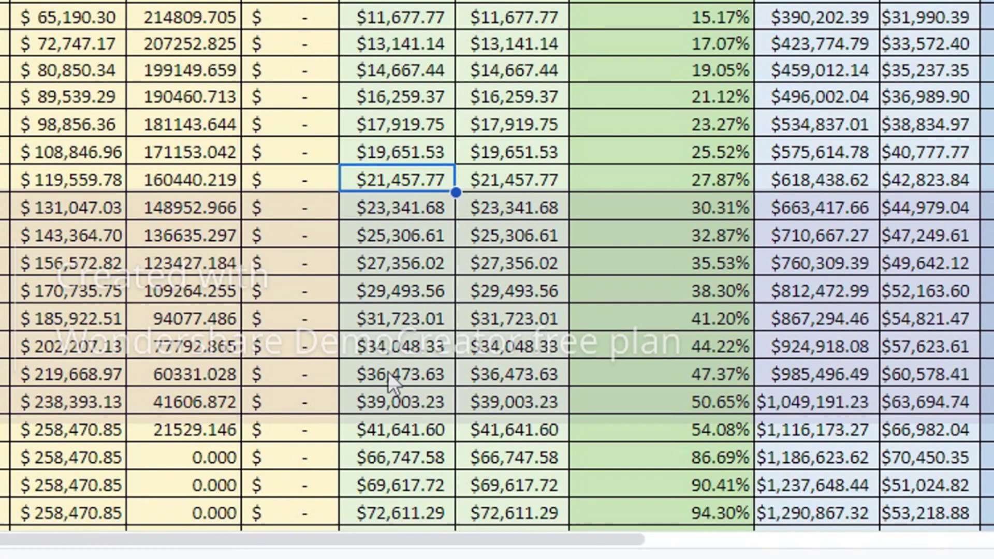
# - Check the year 30 and year 40 cash flow in the projections under the 4.3% inflation assumption
pyautogui.click(5, 458)
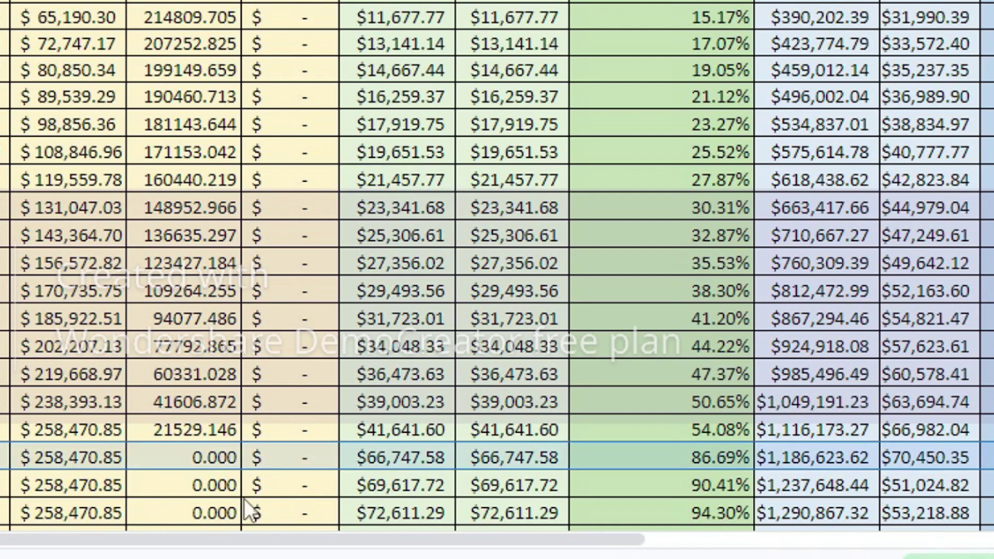
pyautogui.click(394, 461)
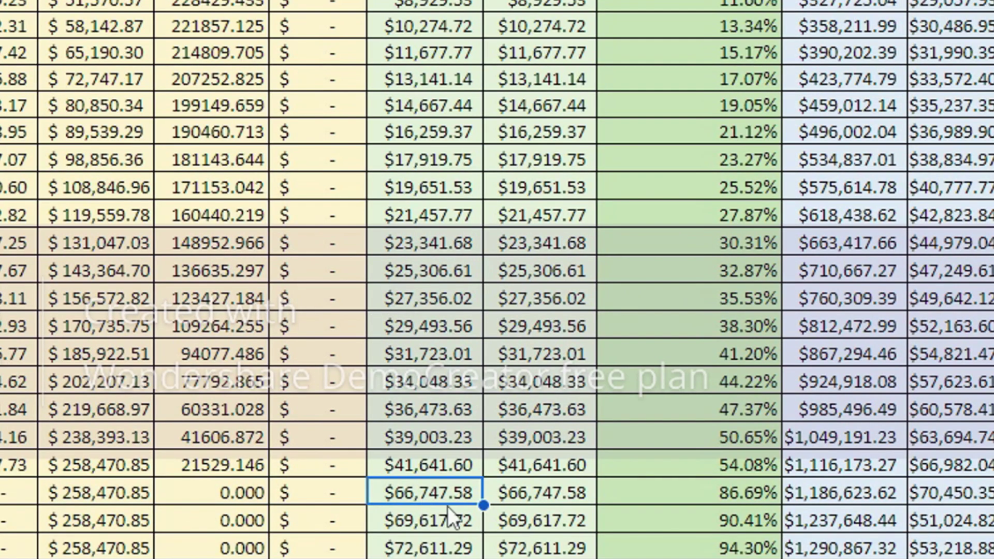
pyautogui.scroll(-2, 447, 505)
pyautogui.scroll(-1, 497, 279)
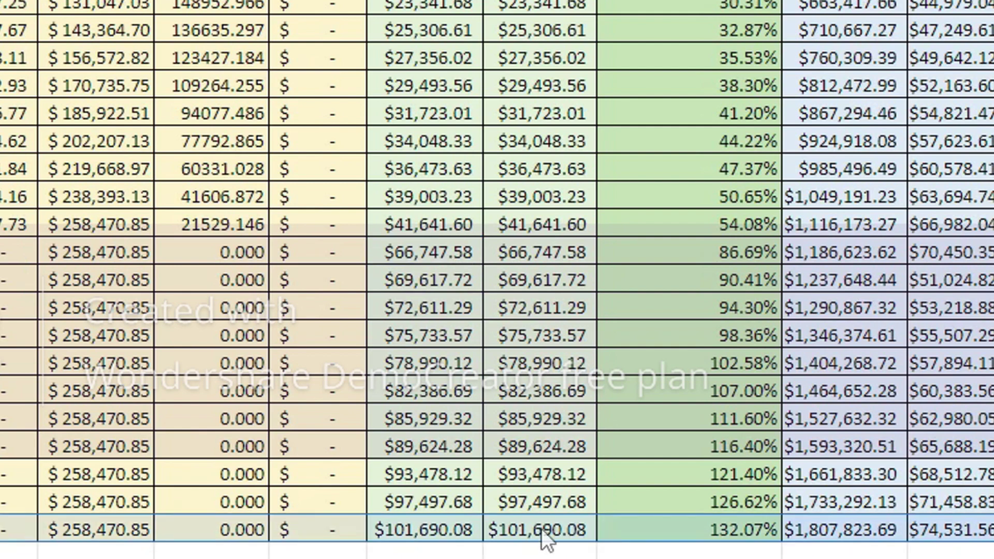
pyautogui.click(408, 536)
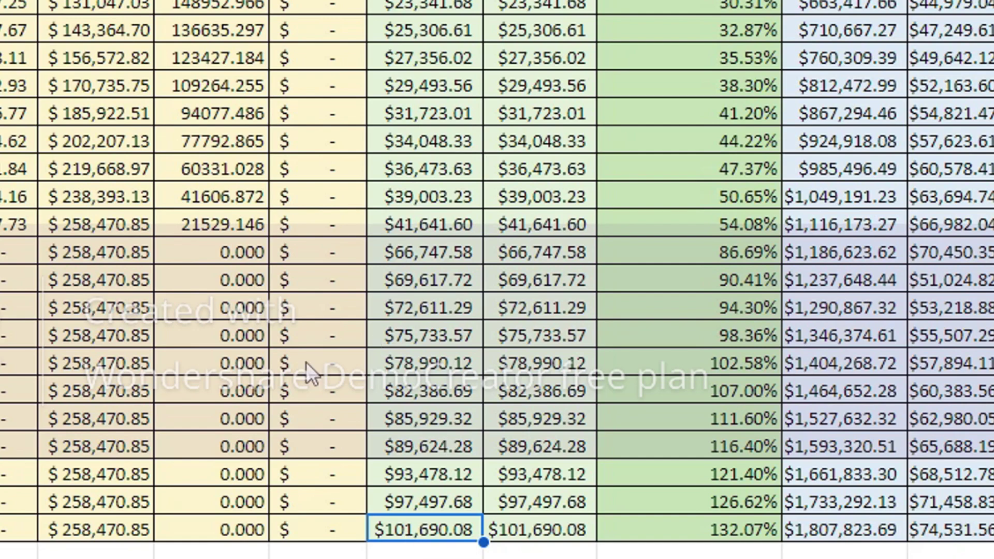
pyautogui.scroll(6, 23, 412)
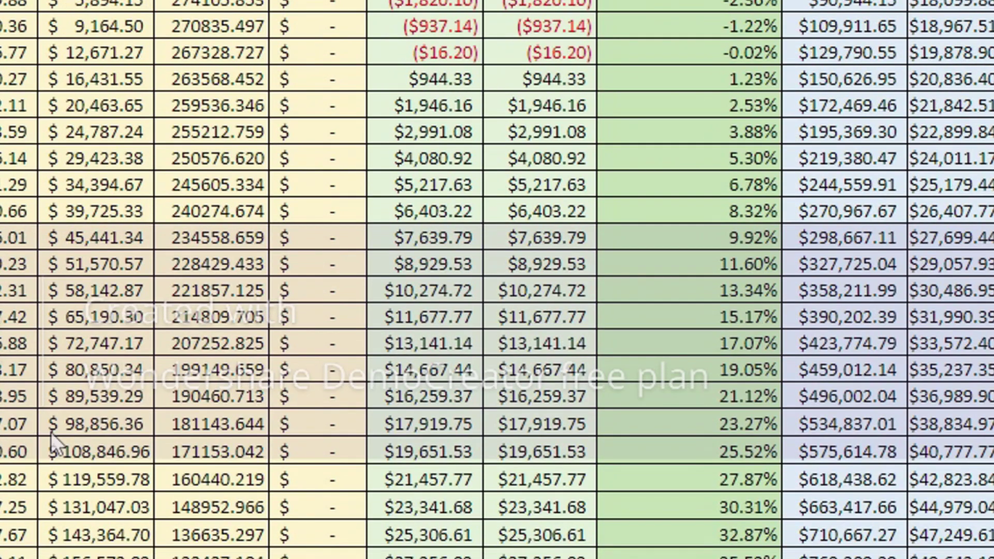